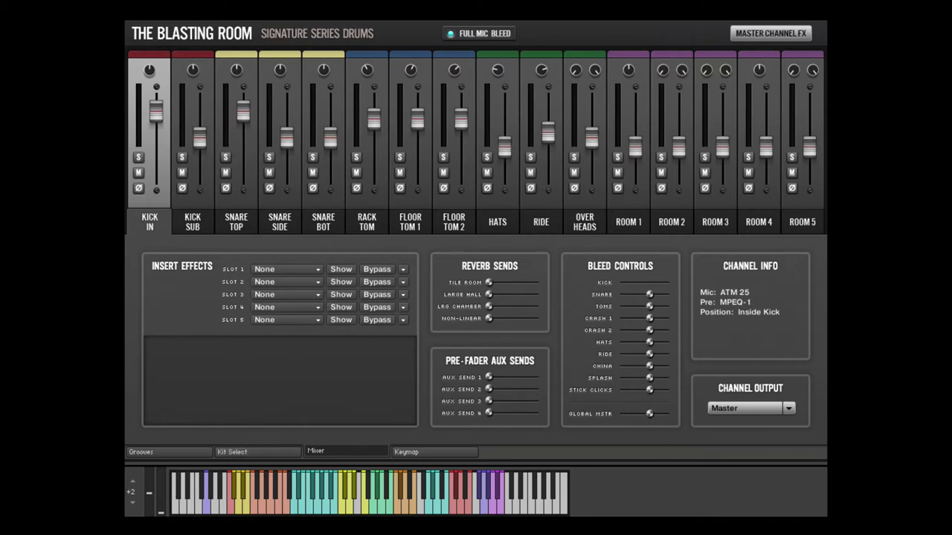
- Page through the Grooves, Kit Select and Mixer pages, ending on the Keymap of MIDI notes
left_click(185, 446)
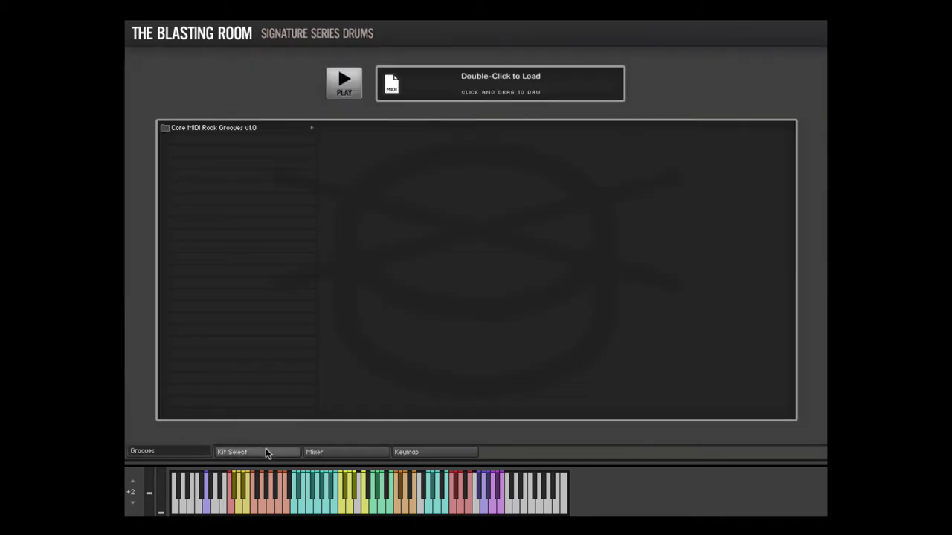
left_click(266, 449)
left_click(330, 451)
left_click(438, 449)
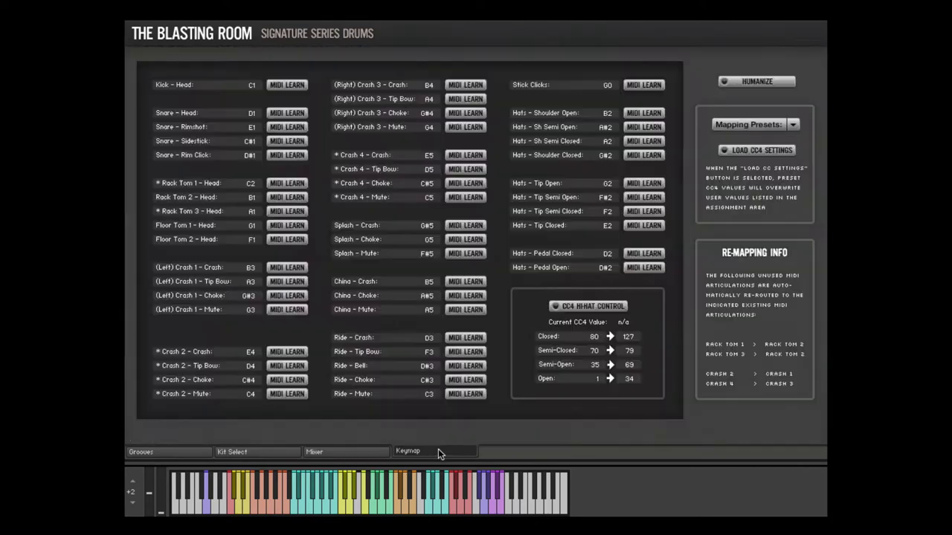
- Go back to the Mixer page showing the Kick In through Room 5 channel strips
left_click(385, 451)
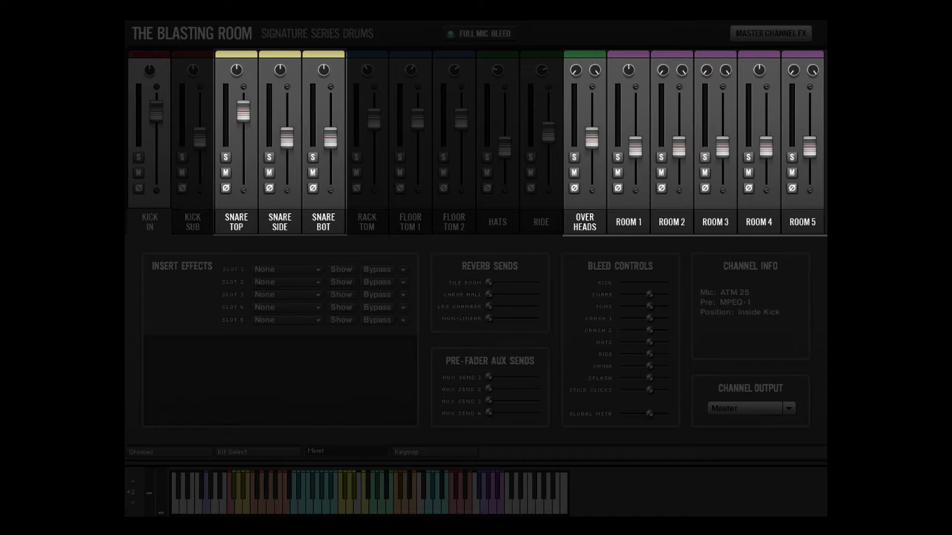
left_click(503, 37)
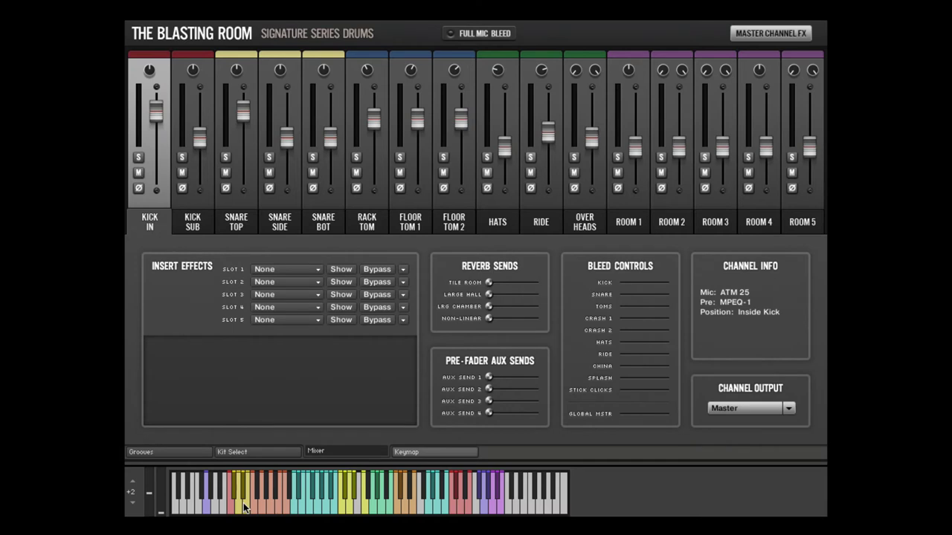
left_click(241, 504)
left_click(241, 504)
left_click(241, 504)
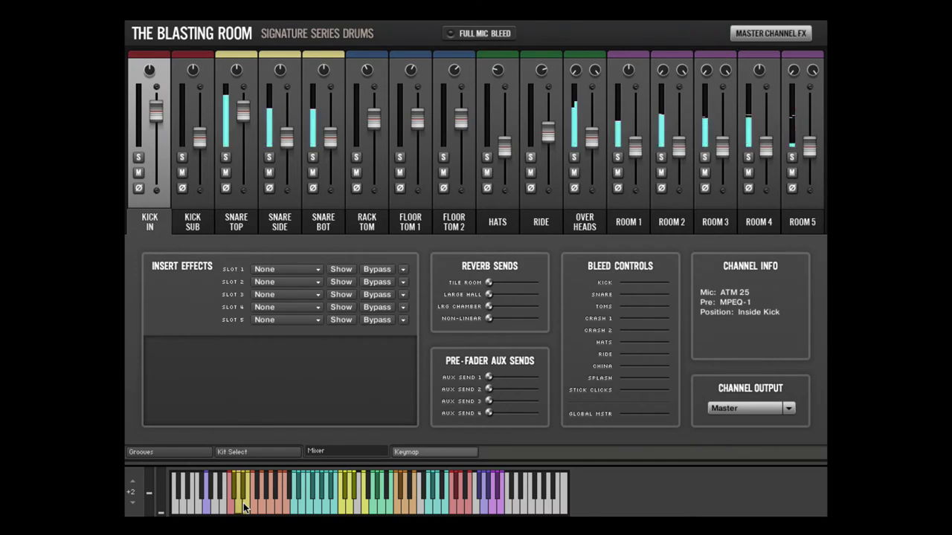
left_click(482, 36)
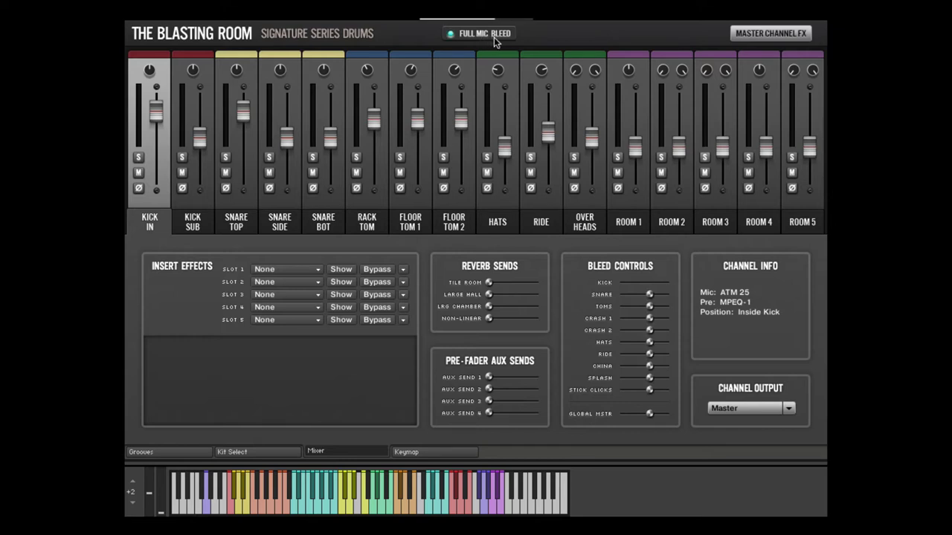
left_click(243, 508)
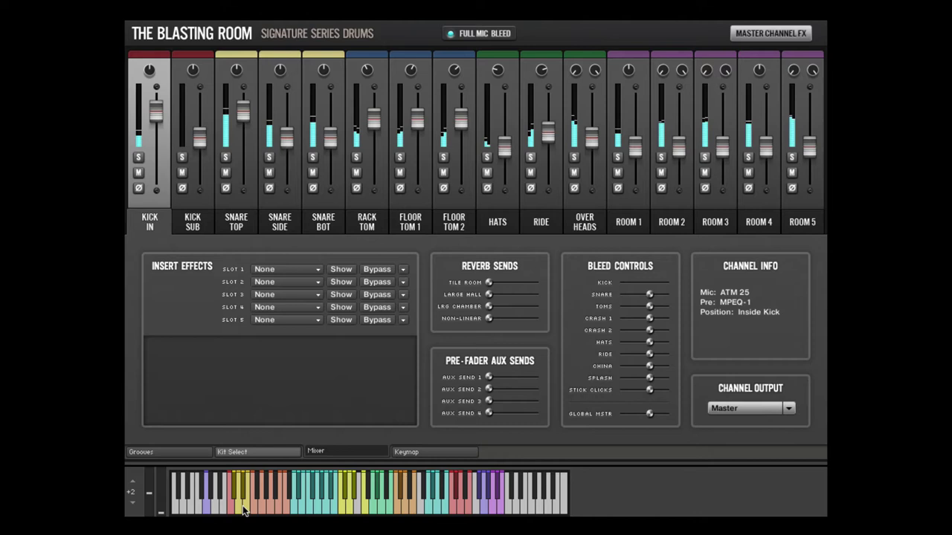
left_click(244, 509)
left_click(244, 509)
left_click(243, 509)
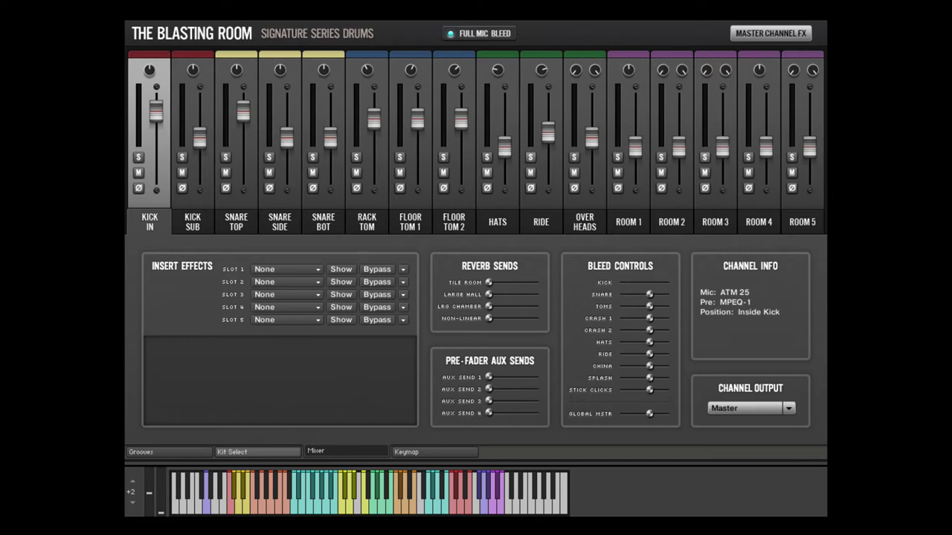
- Inspect the Kick Sub, Snare Top, Snare Side and Snare Bot channels, finishing on Snare Top (SM 57)
left_click(192, 220)
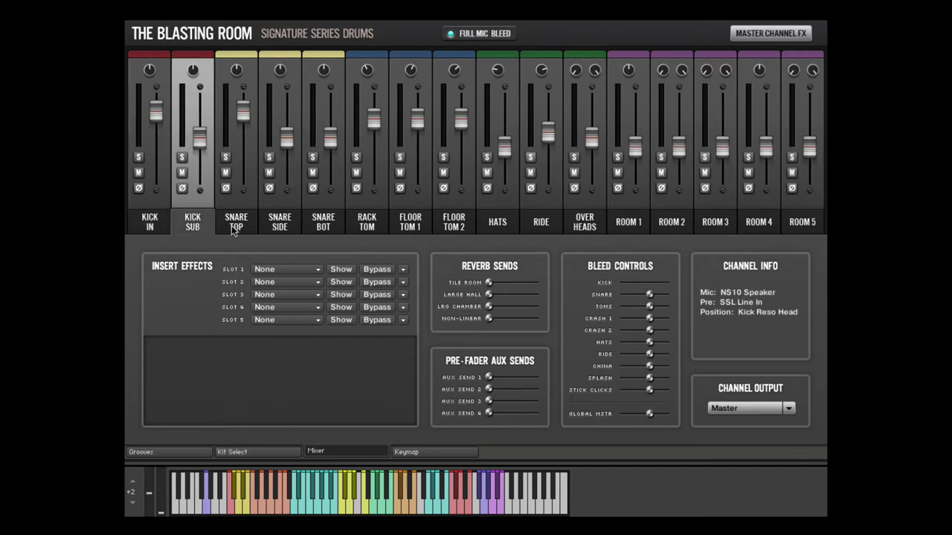
left_click(236, 227)
left_click(275, 227)
left_click(323, 225)
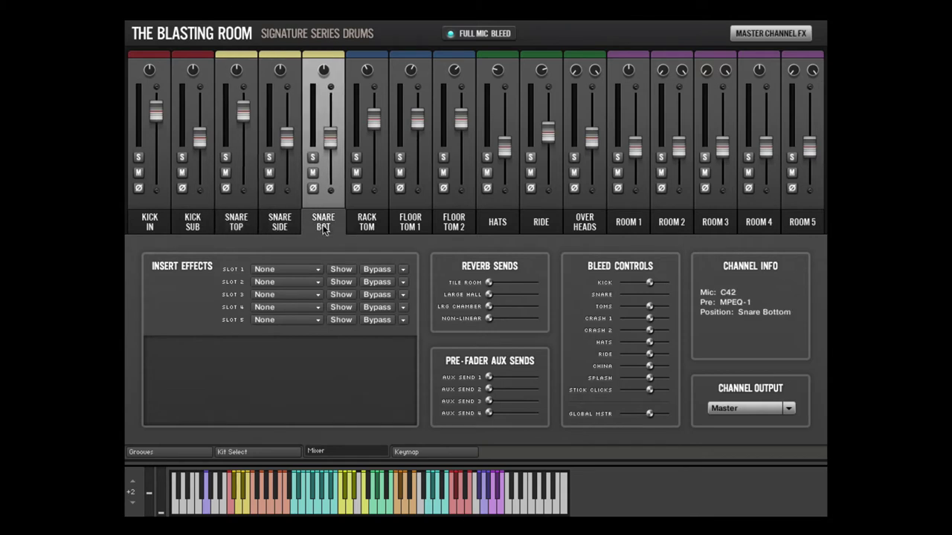
left_click(247, 223)
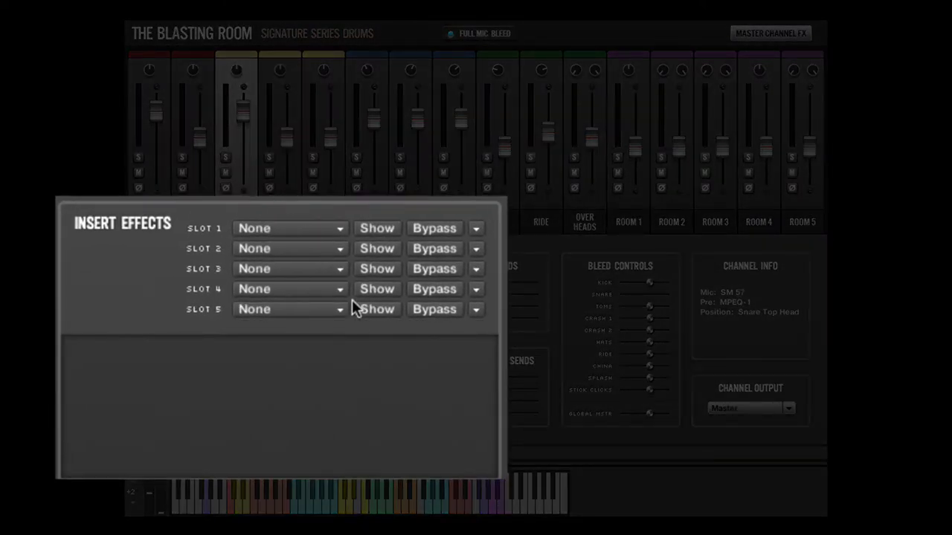
- Try EQ: Filters, Comp: 4K Bus, Limiter, Distortion and Trans Shaper in Snare Top's slot 1, settling on Tape Sat
left_click(307, 232)
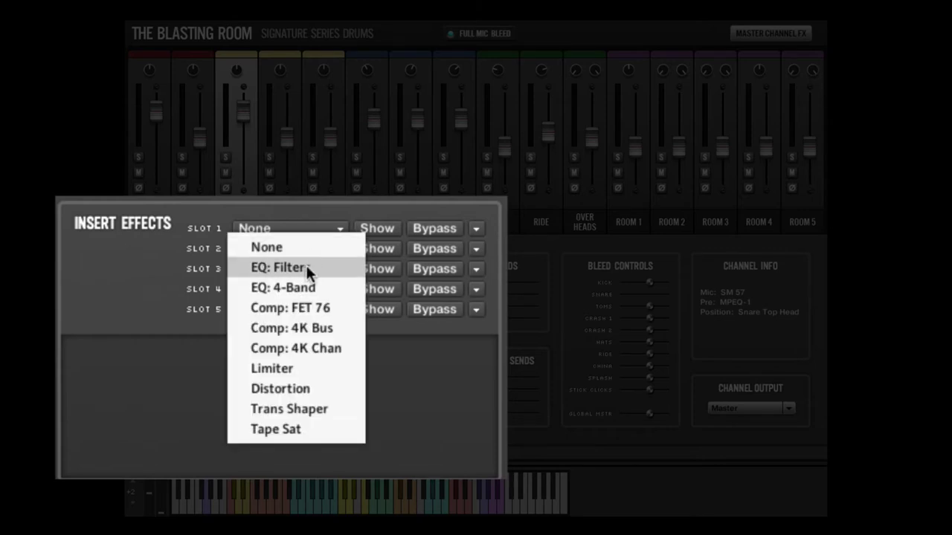
left_click(306, 267)
scroll(302, 227, "down", 1)
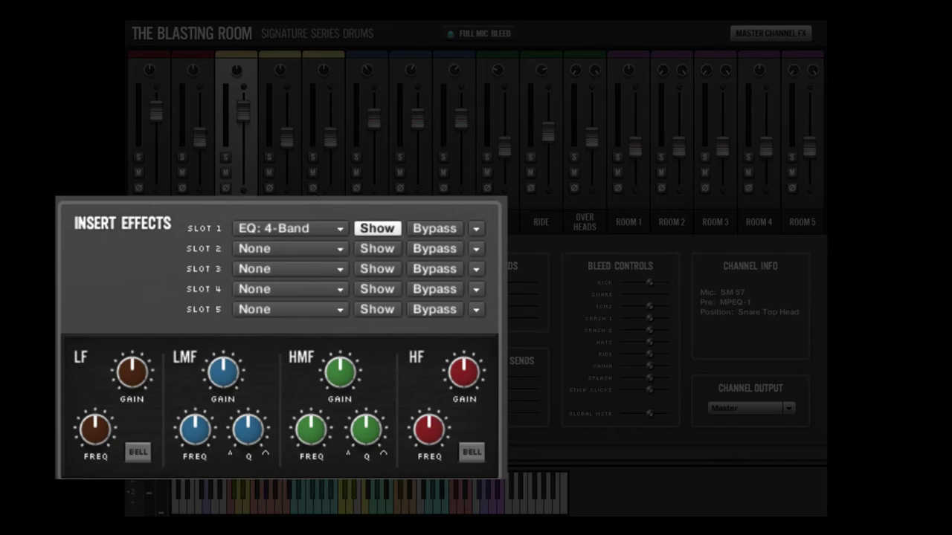
left_click_drag(301, 227, 297, 152)
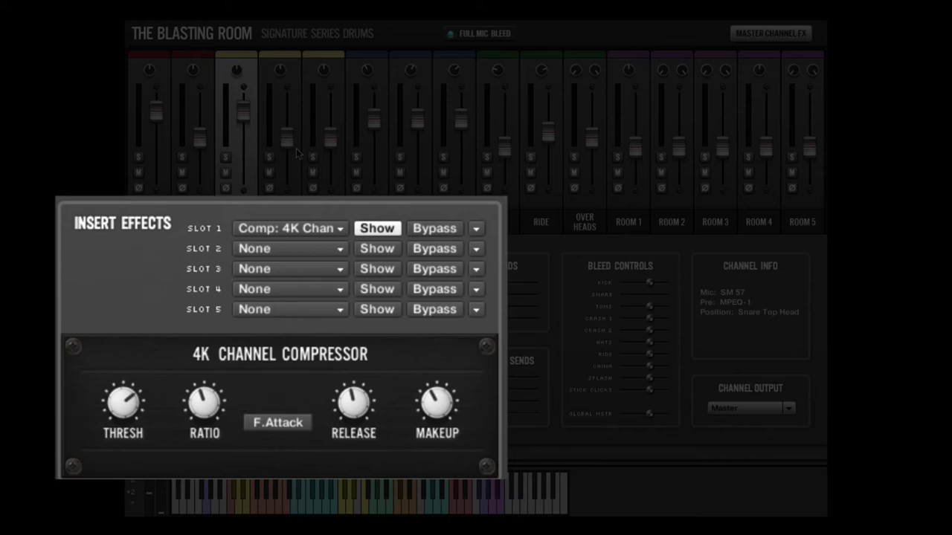
left_click(307, 147)
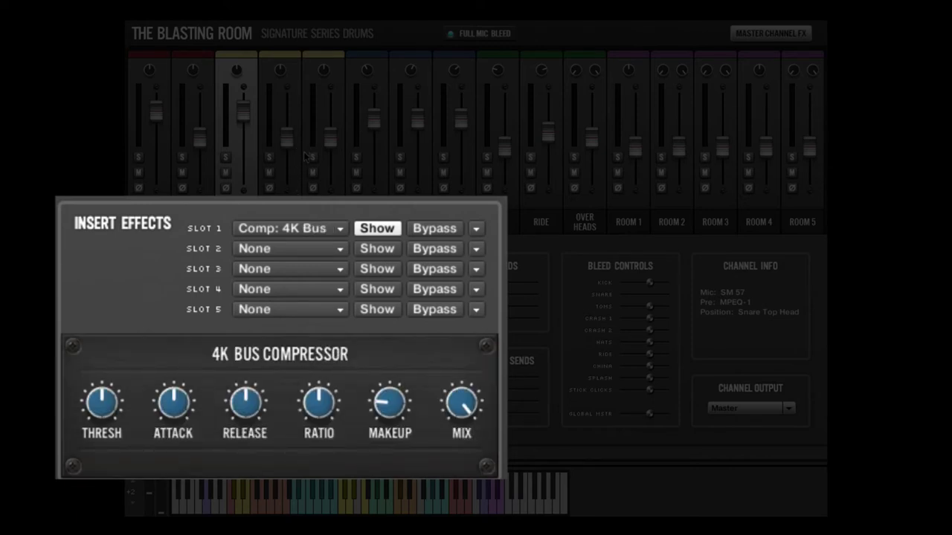
left_click(301, 113)
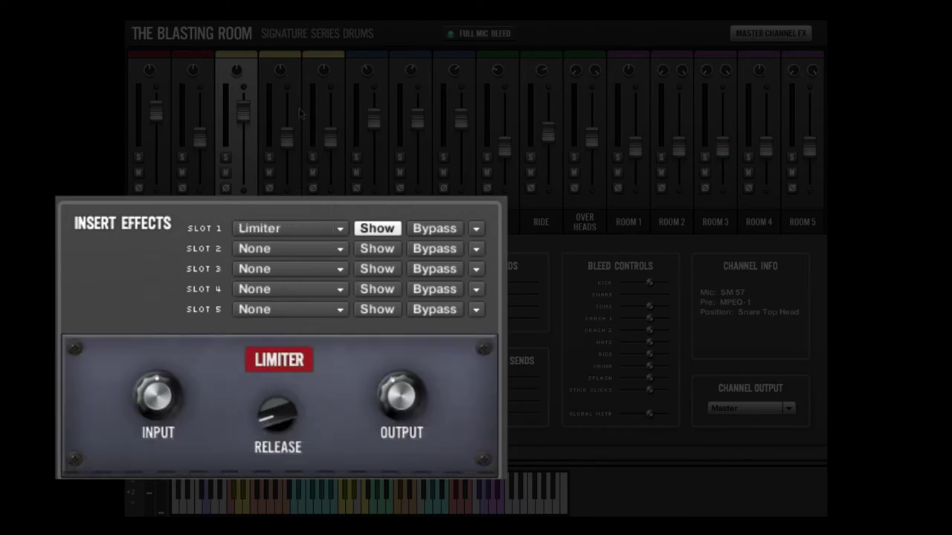
left_click(296, 148)
left_click(307, 91)
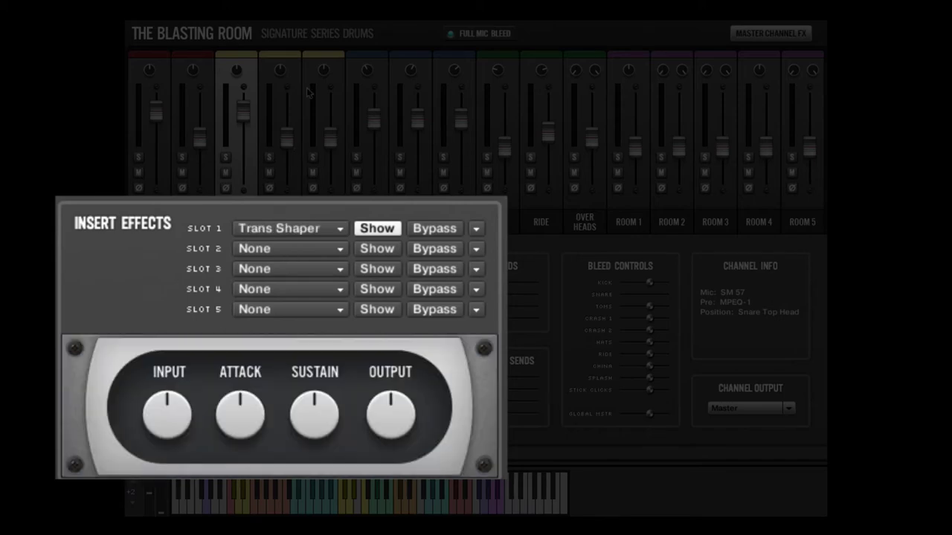
left_click(311, 122)
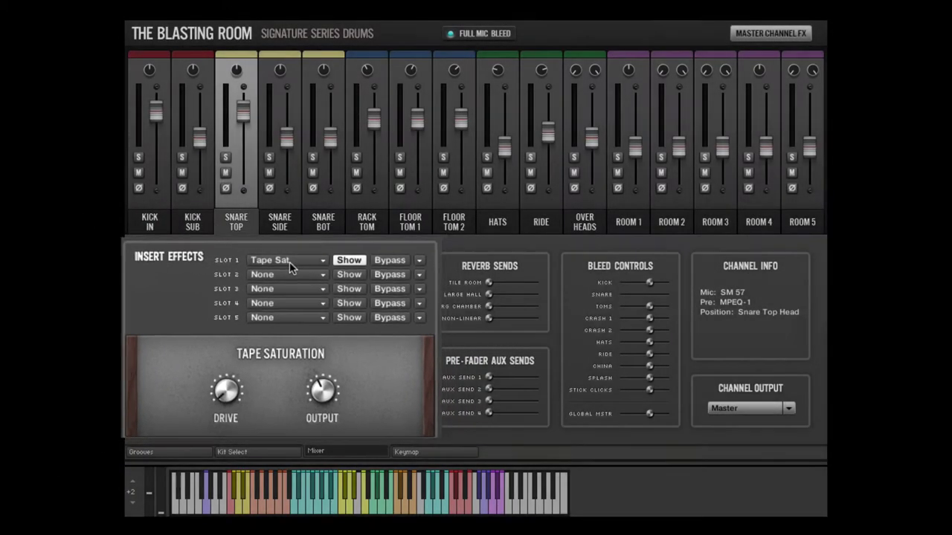
- Load Comp: FET 76 into Snare Top's slot 1, then move it to FX Slot 2
left_click(289, 269)
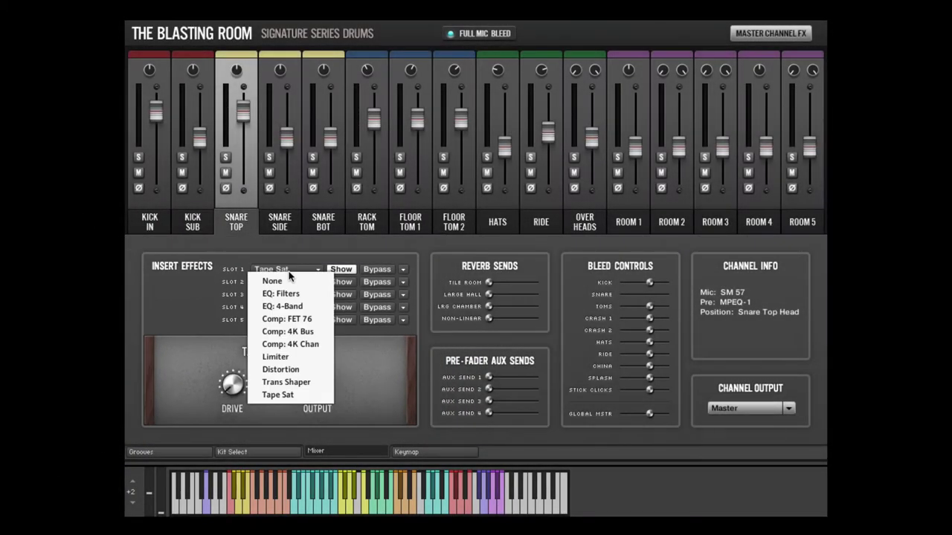
left_click(287, 318)
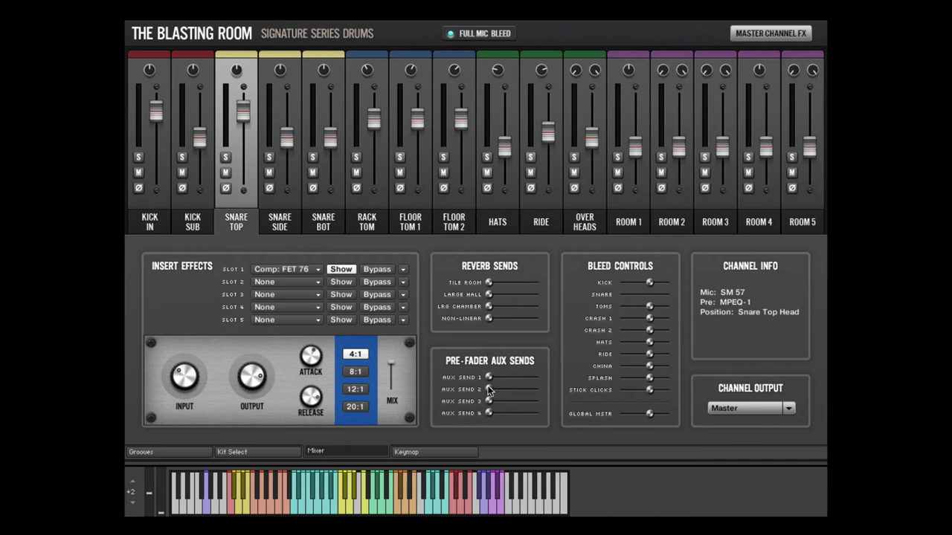
left_click(403, 270)
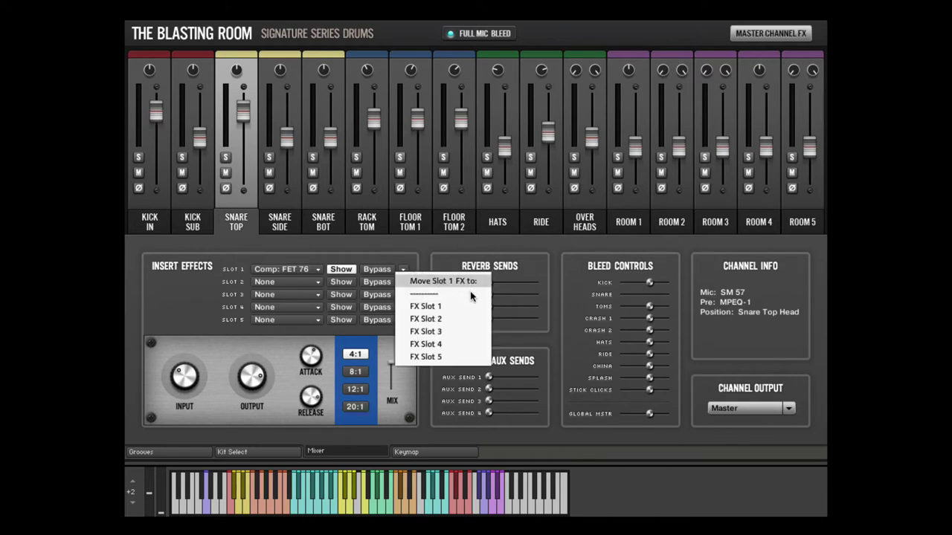
left_click(425, 319)
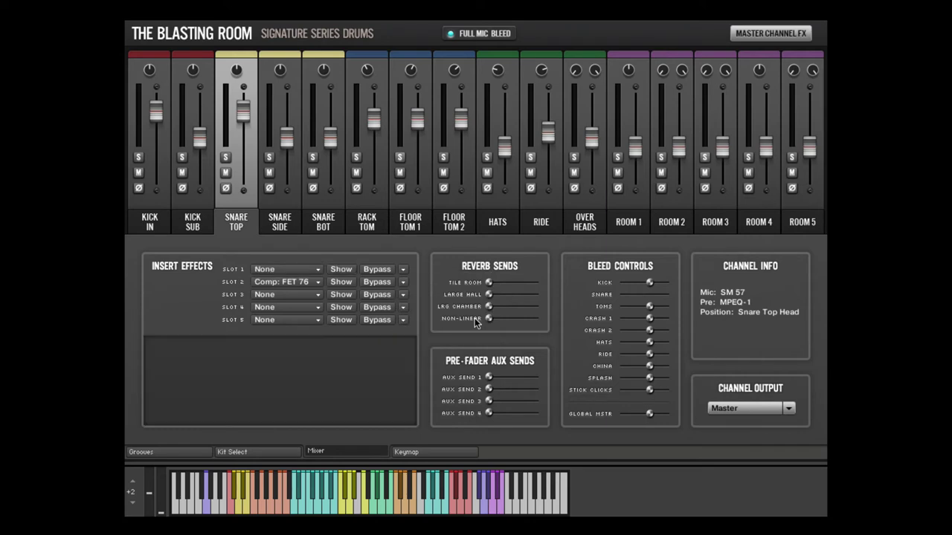
- Set Snare Top's insert slot 2 from Comp: FET 76 to None and solo the Snare Top channel
left_click(342, 282)
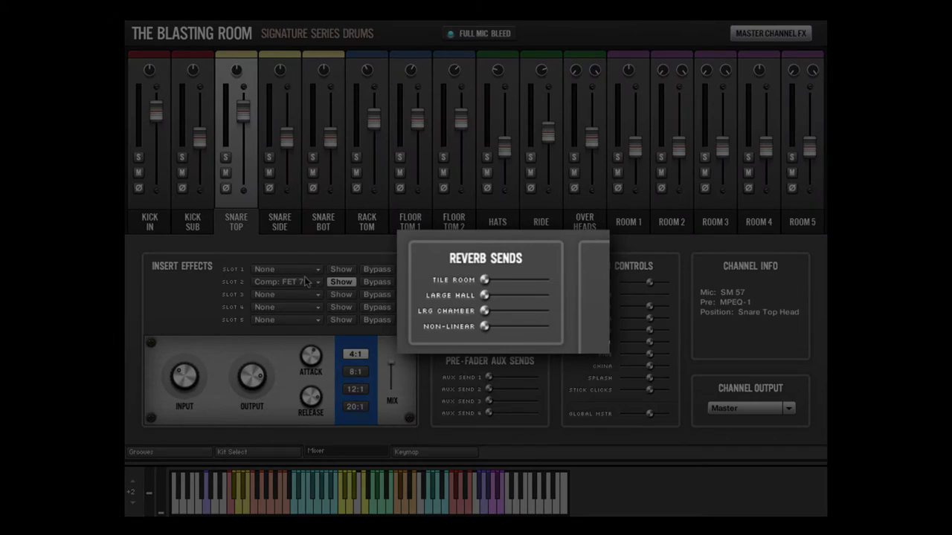
left_click(304, 283)
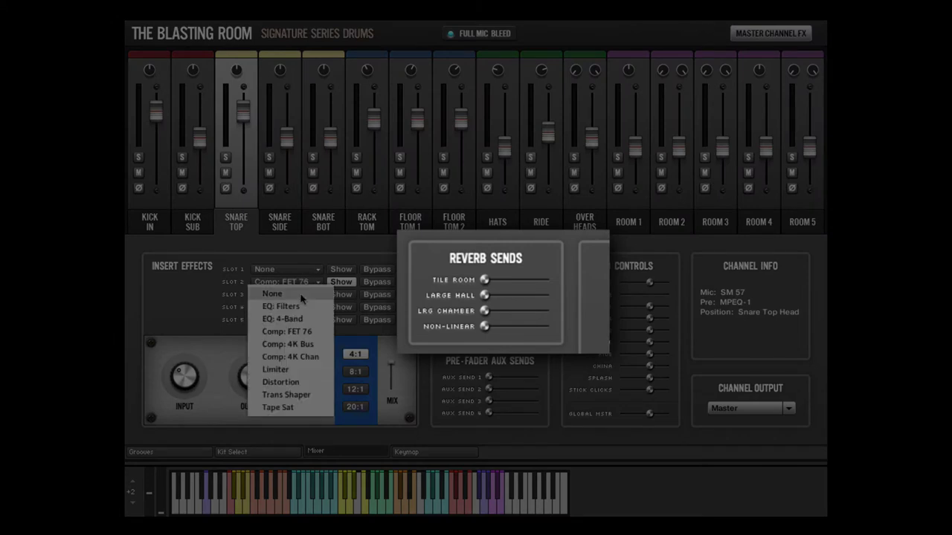
left_click(301, 294)
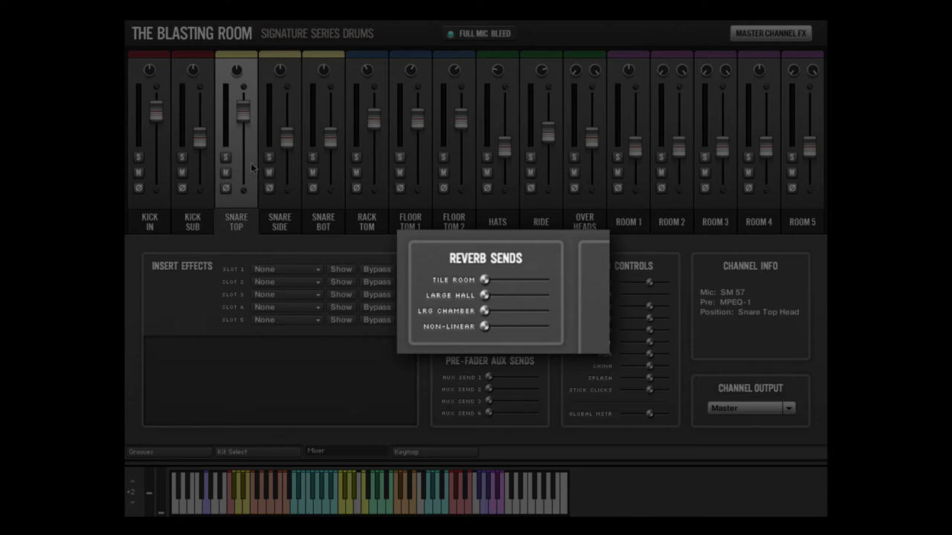
left_click(227, 157)
- Audition the snare through the Tile Room, LRG Chamber and Non-Linear reverb sends, returning each to -inf dB
left_click_drag(484, 280, 534, 290)
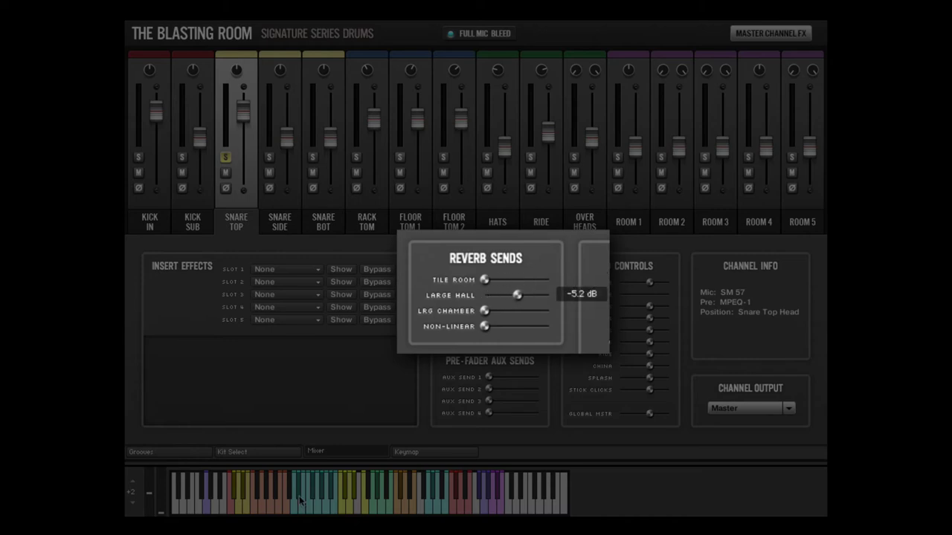
left_click(243, 510)
left_click(243, 510)
left_click_drag(519, 298, 416, 297)
left_click_drag(486, 311, 537, 306)
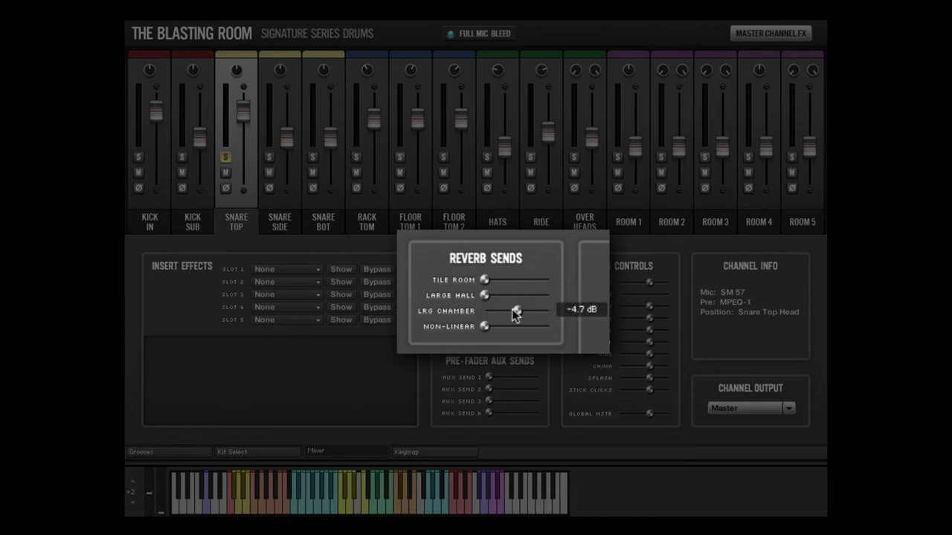
left_click(244, 505)
left_click(243, 506)
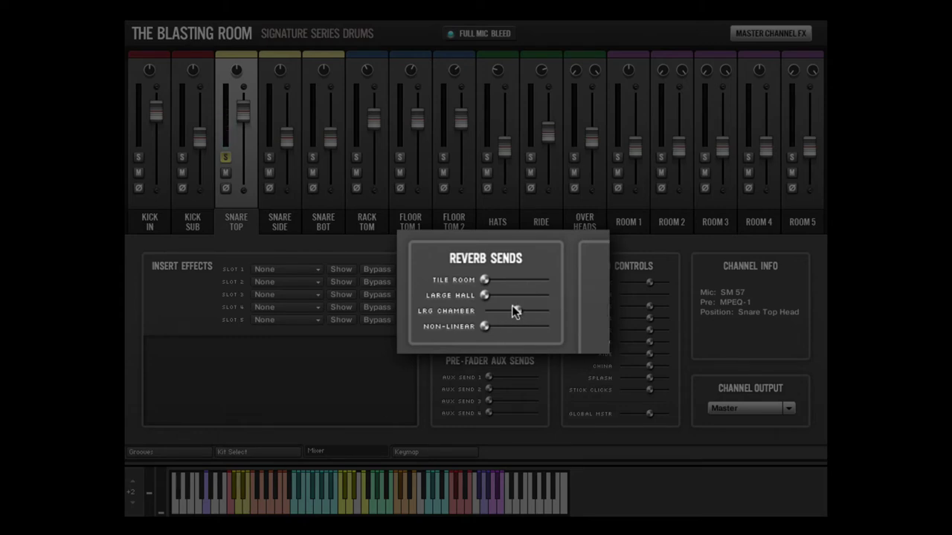
left_click_drag(513, 311, 538, 325)
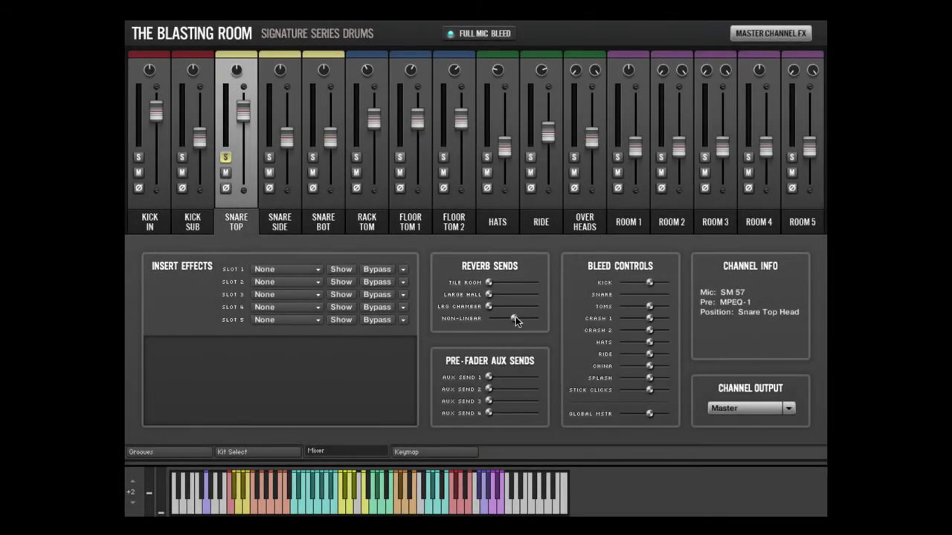
left_click_drag(513, 318, 414, 319)
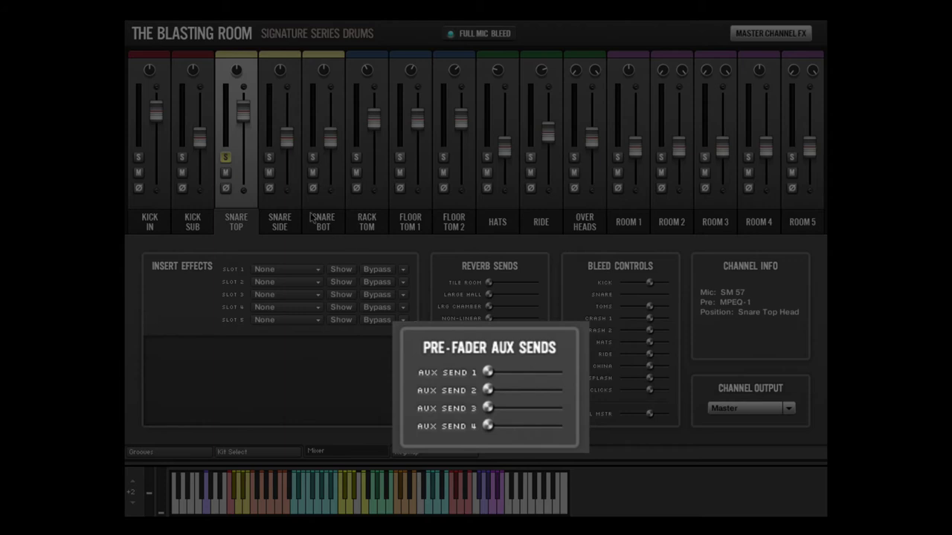
left_click(226, 158)
left_click(226, 157)
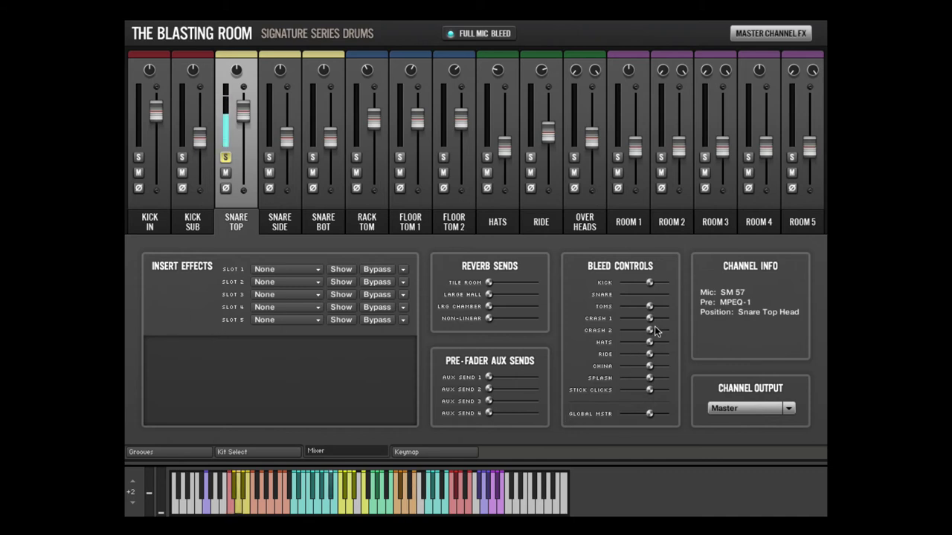
- Lower the Snare Top's Hats bleed slider to about -10.3 dB
mouse_move(649, 343)
left_click_drag(649, 343, 635, 344)
- Unsolo Snare Top, raise Room 5's fader, solo Room 5, and cut its Hats bleed to -9.7 dB
left_click(226, 158)
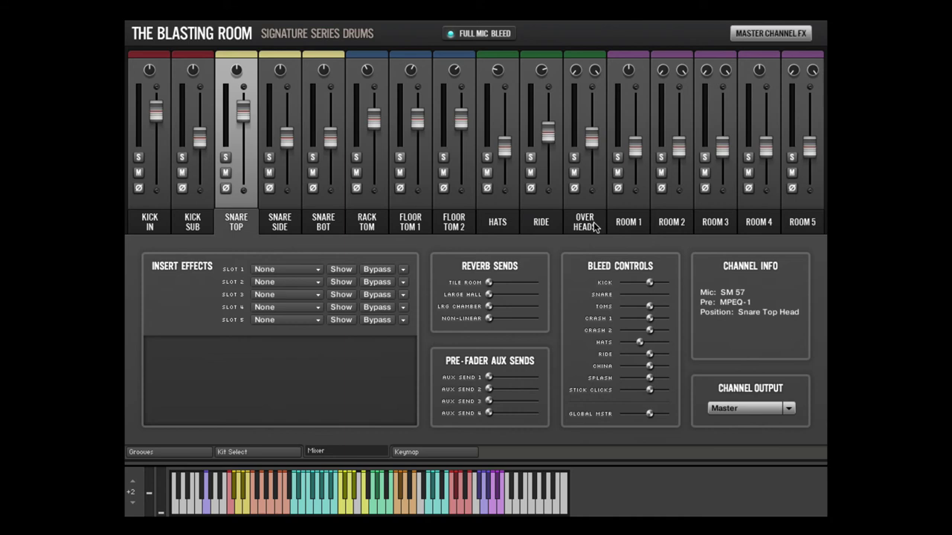
left_click(799, 216)
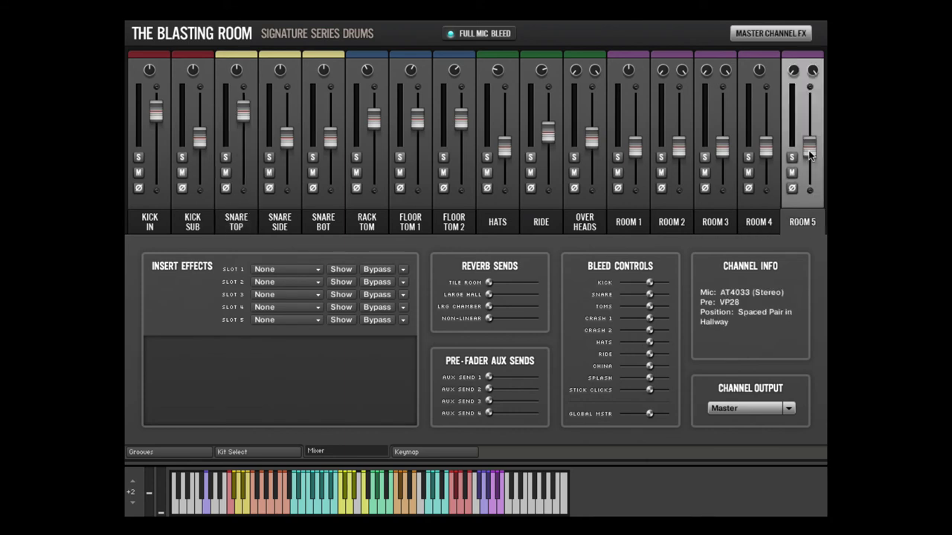
left_click_drag(809, 149, 815, 91)
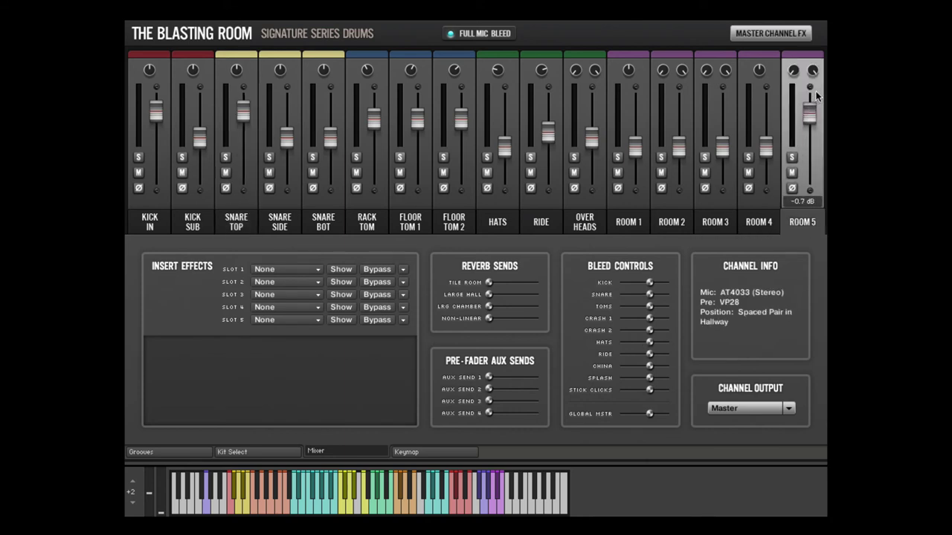
left_click(791, 158)
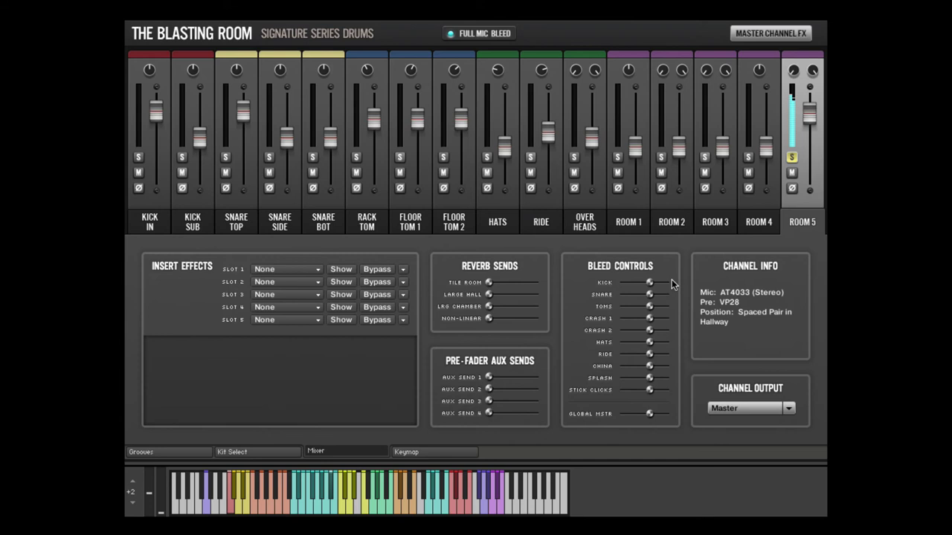
mouse_move(649, 345)
left_click_drag(649, 345, 634, 320)
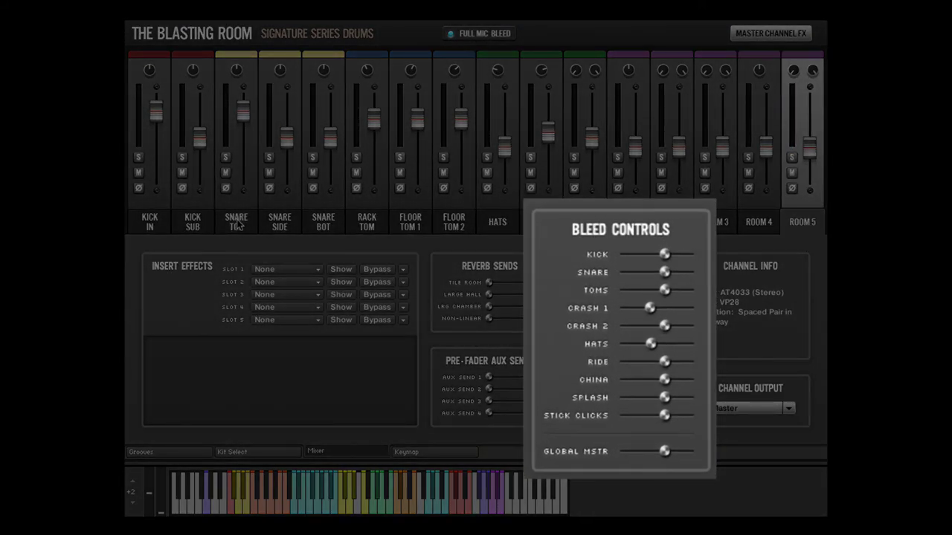
- Reselect Snare Top and nudge the Global Mstr bleed slider to shift all its bleed levels together
left_click(236, 223)
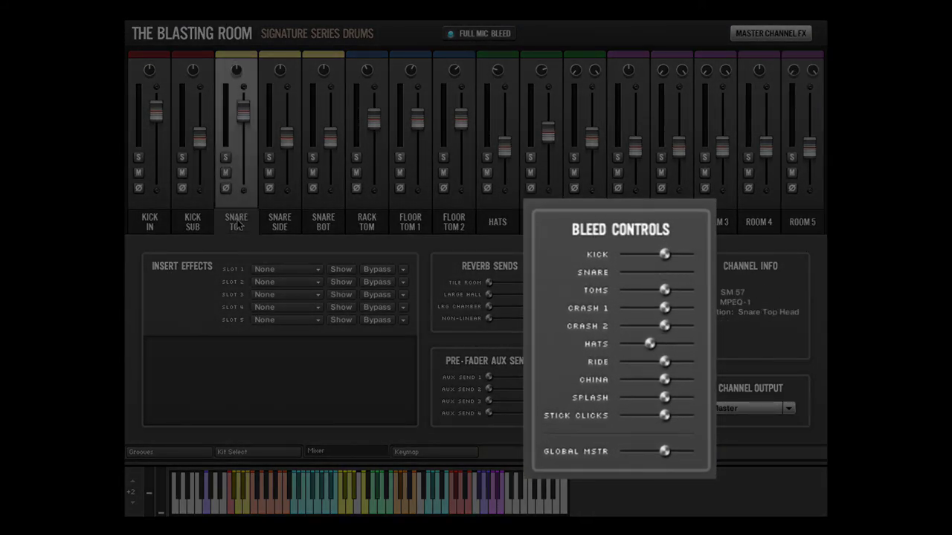
mouse_move(664, 451)
left_mouse_down()
mouse_move(632, 451)
mouse_move(665, 452)
left_mouse_up()
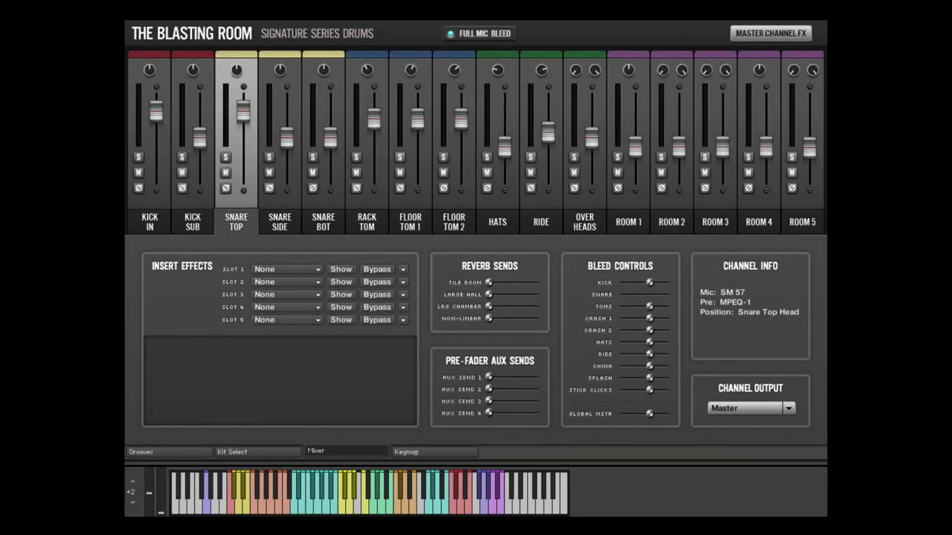
left_click(789, 409)
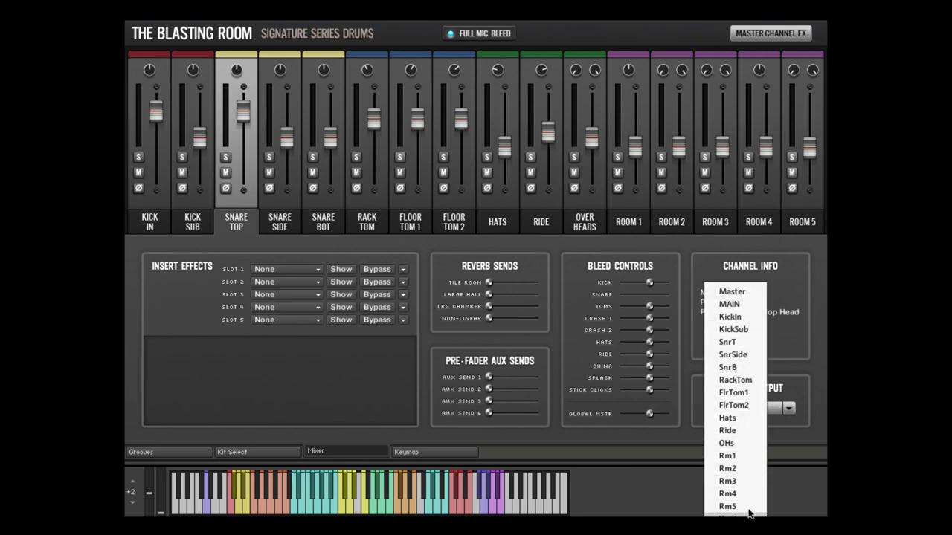
left_click(800, 319)
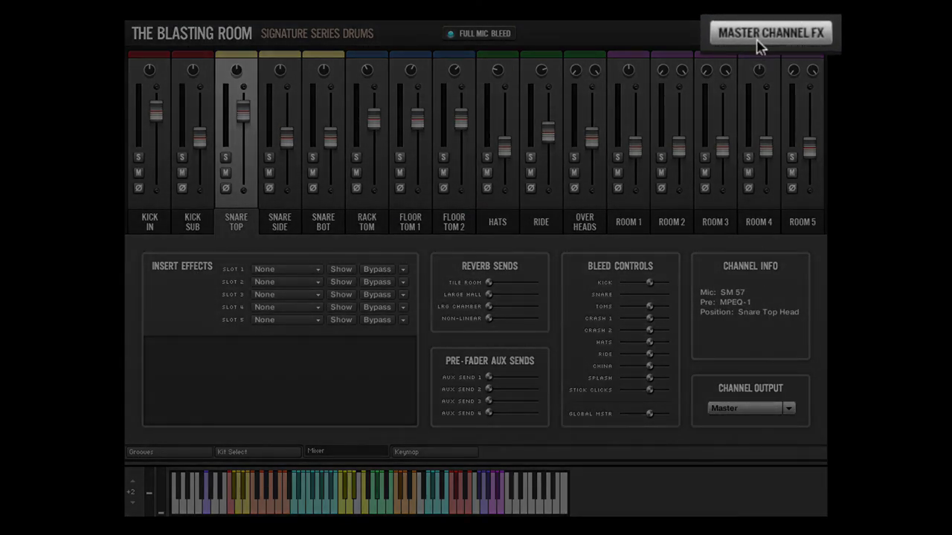
- Show Master Channel FX panels in turn: EQ: Filters, EQ: 4-Band, Comp: FET 76, Comp: 4K Bus, EQ: 4-Band
left_click(760, 46)
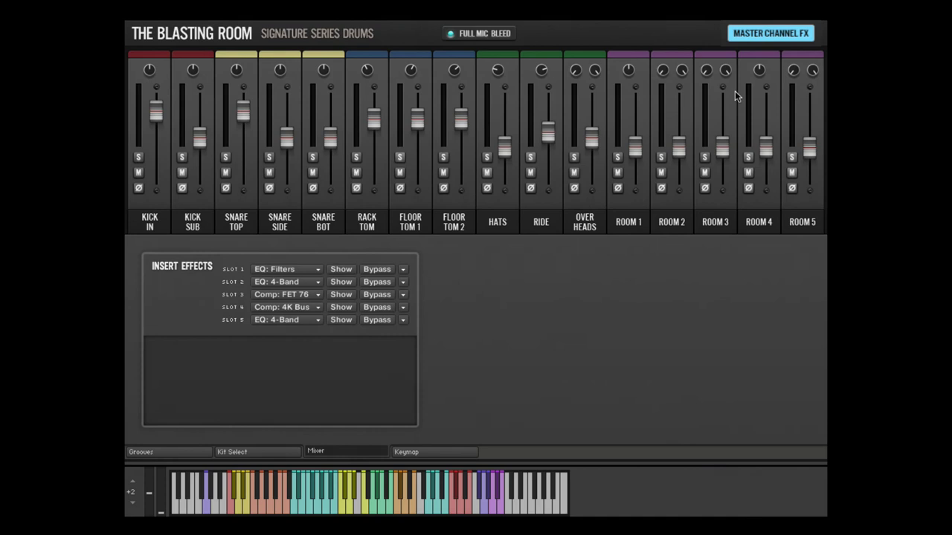
left_click(346, 272)
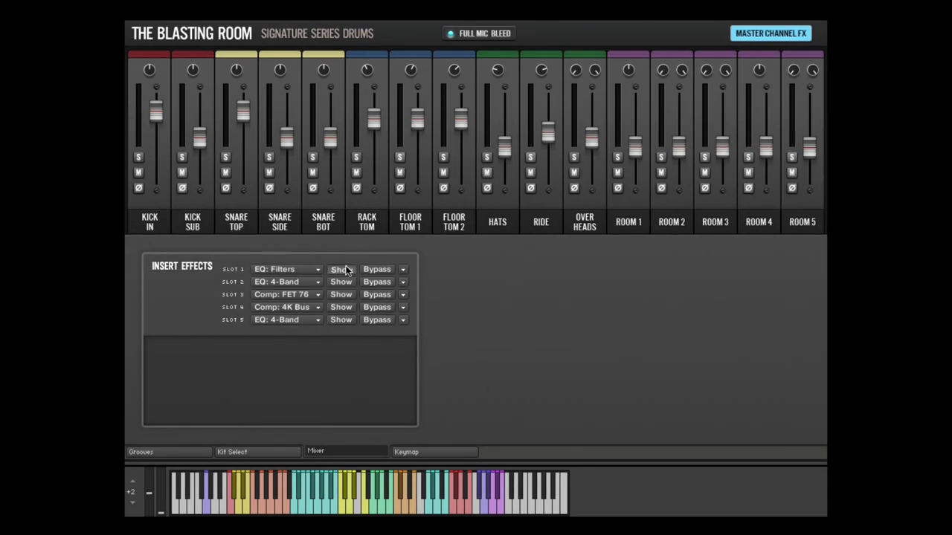
left_click(349, 283)
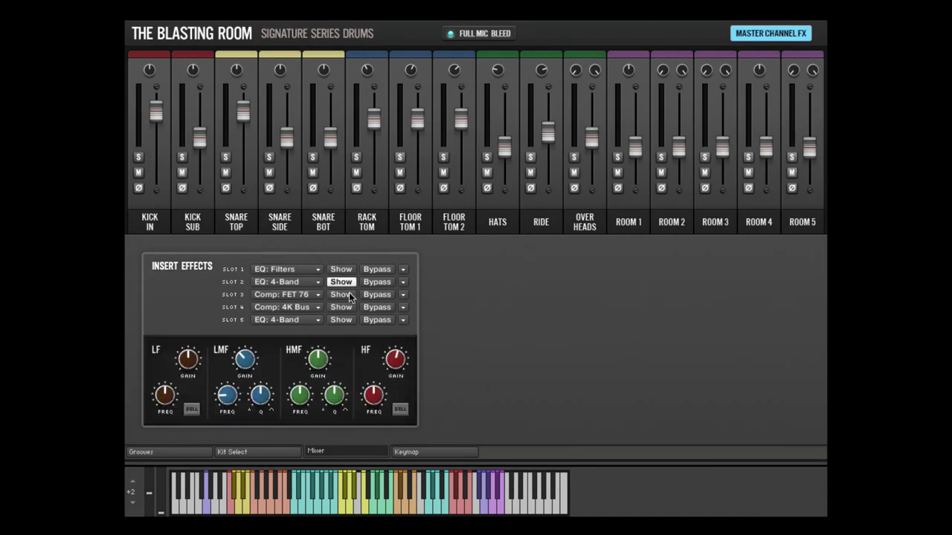
left_click(349, 296)
left_click(350, 308)
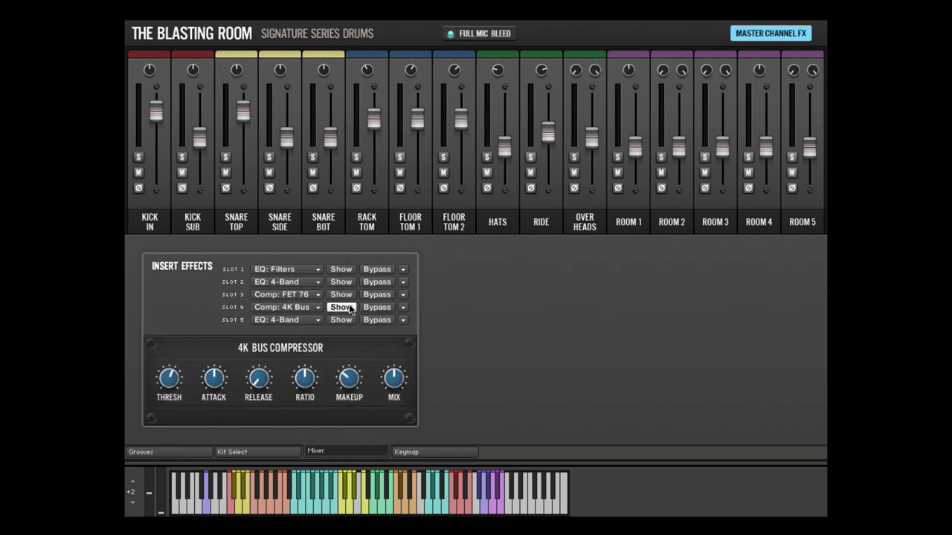
left_click(348, 320)
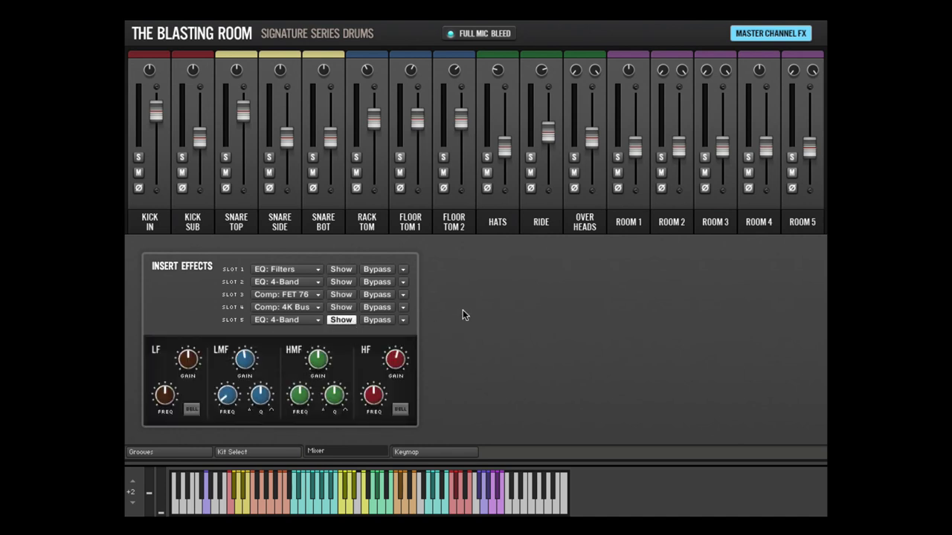